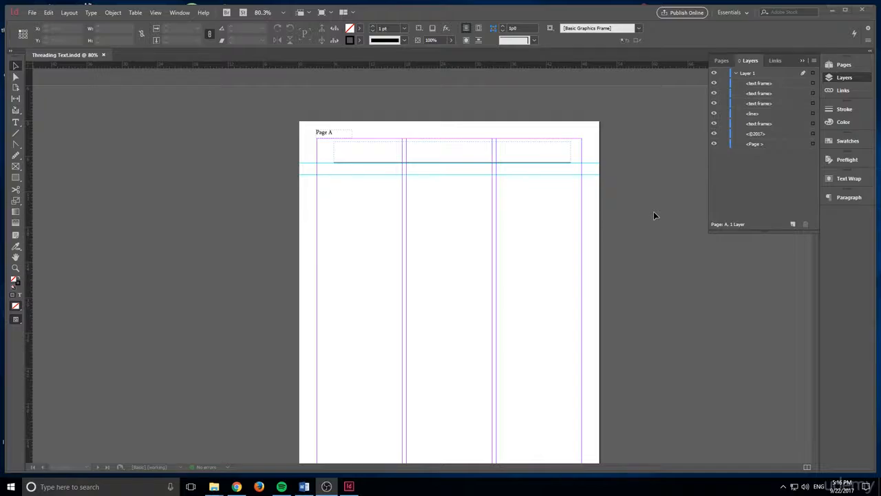
# Step: Look over the A-Master layout and the threaded three-column text on the document pages
pyautogui.scroll(-2, 654, 216)
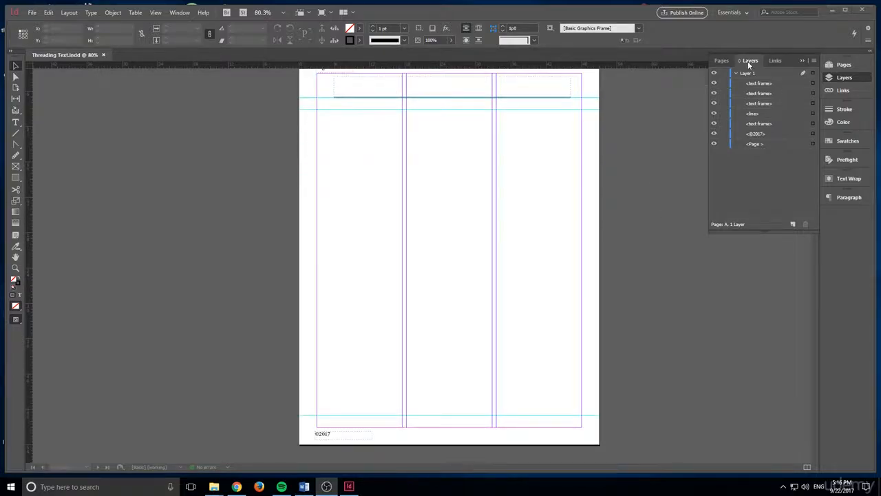
pyautogui.click(722, 61)
pyautogui.scroll(-3, 404, 158)
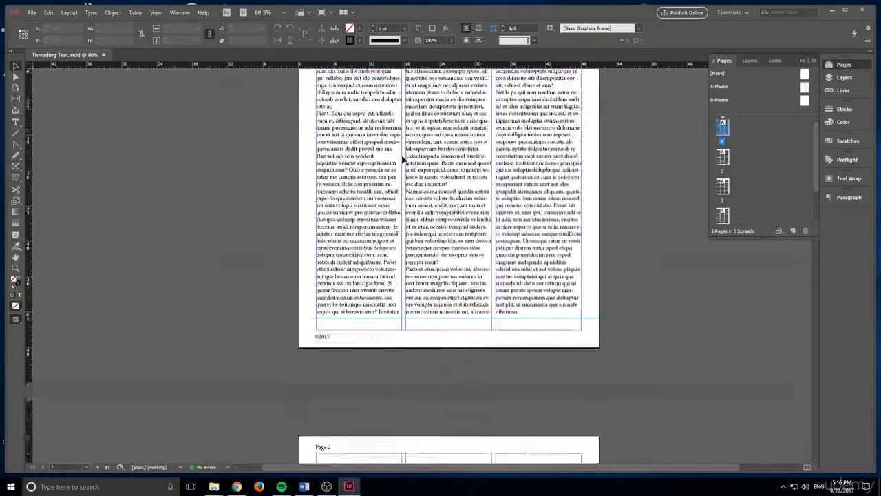
pyautogui.scroll(-15, 403, 159)
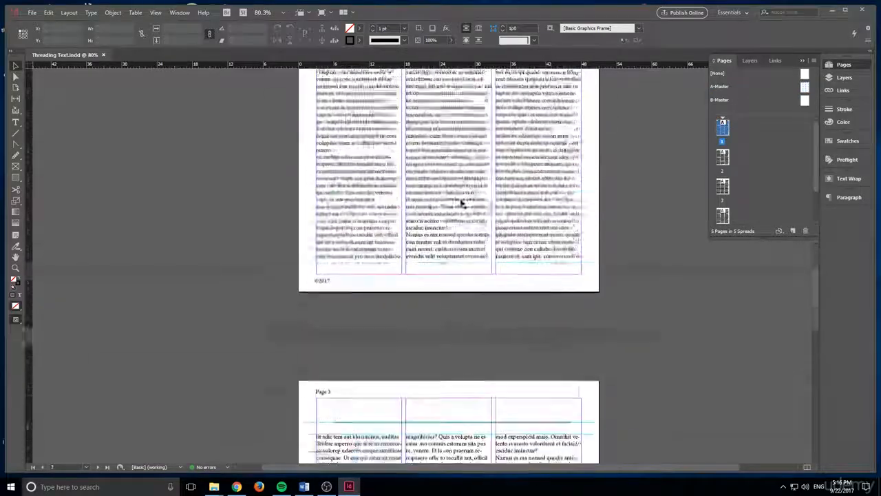
pyautogui.scroll(-20, 463, 204)
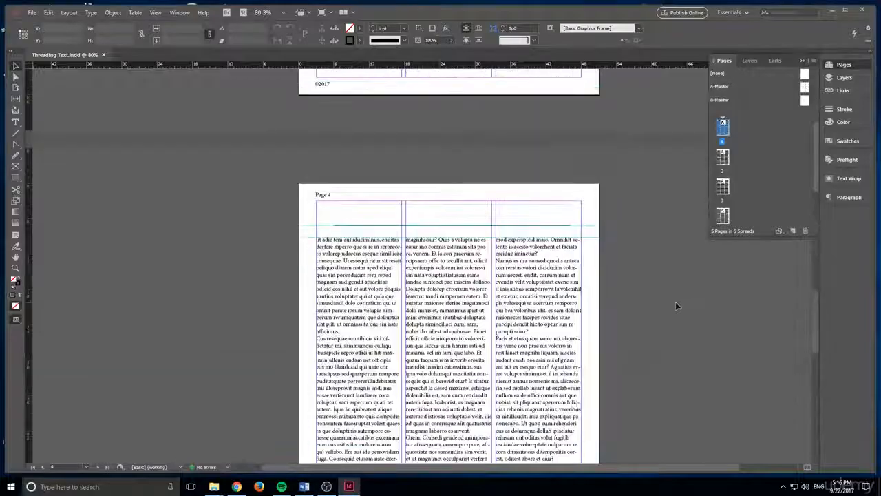
pyautogui.scroll(20, 675, 302)
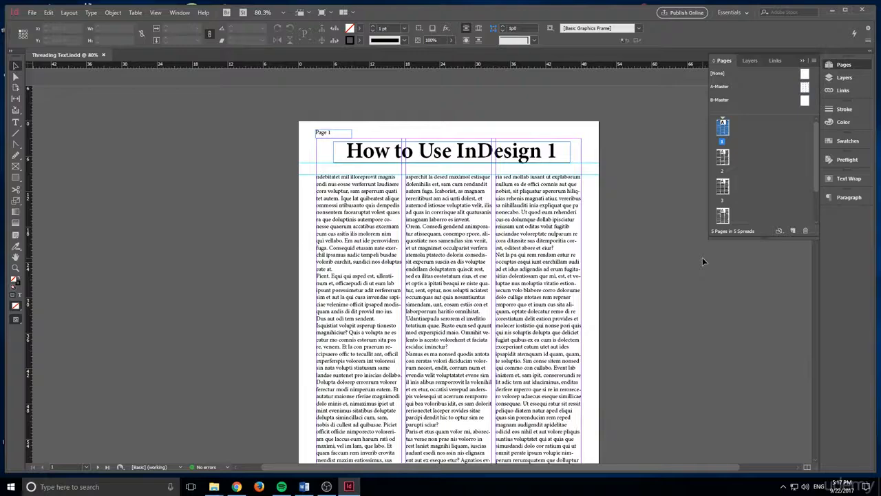
# Step: On A-Master, draw a rectangle frame about 14p7 wide and 13p8 high across the lower middle column
pyautogui.doubleClick(805, 88)
pyautogui.scroll(-2, 391, 228)
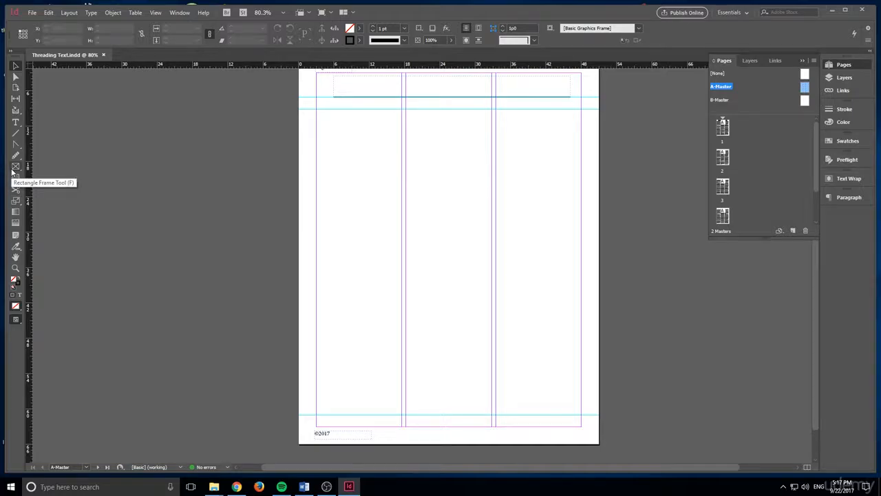
pyautogui.moveTo(15, 166); pyautogui.dragTo(42, 167)
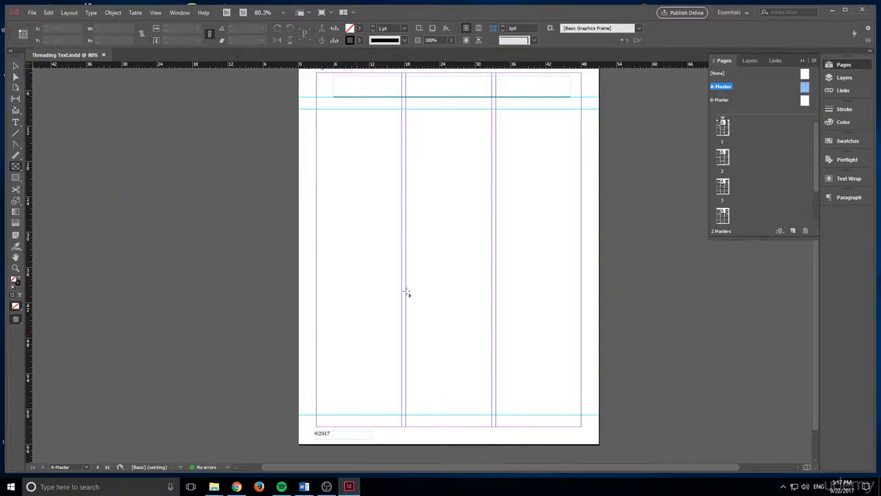
pyautogui.moveTo(406, 292); pyautogui.dragTo(491, 372)
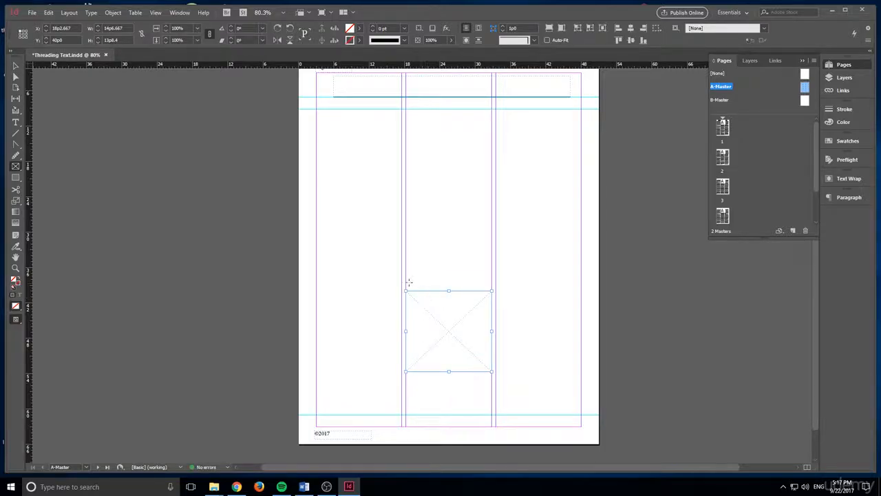
# Step: Set the new frame's content type to Graphic
pyautogui.rightClick(453, 331)
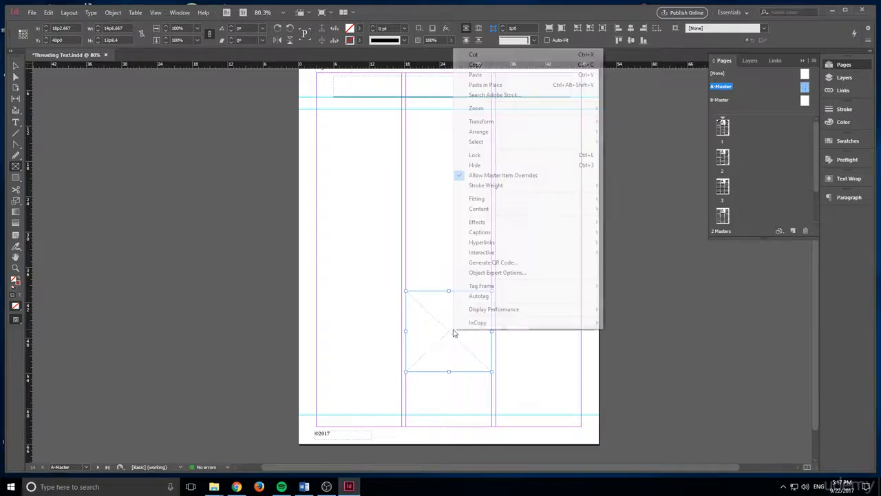
pyautogui.moveTo(550, 209)
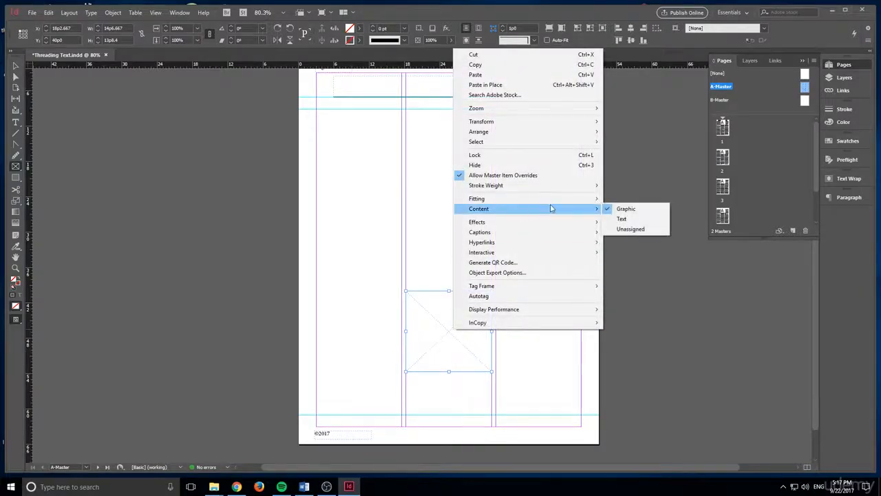
pyautogui.click(634, 213)
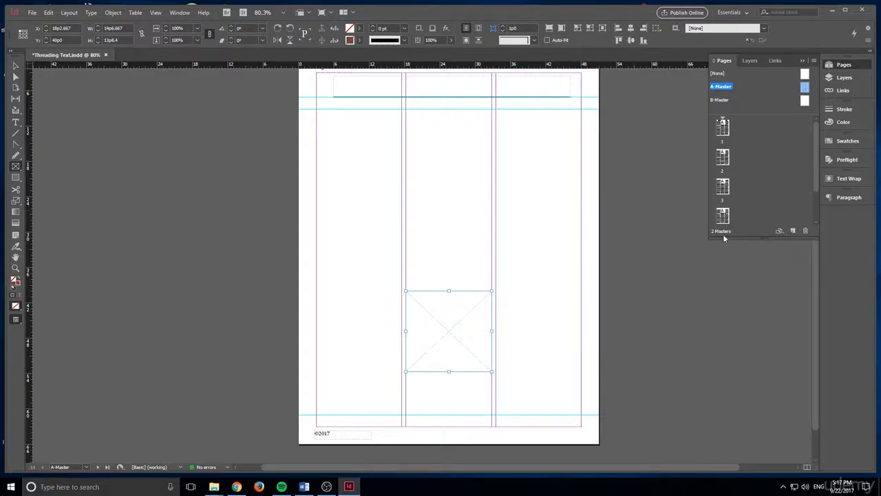
# Step: Apply the Jump to Next Column text wrap to the graphic frame on A-Master
pyautogui.click(855, 186)
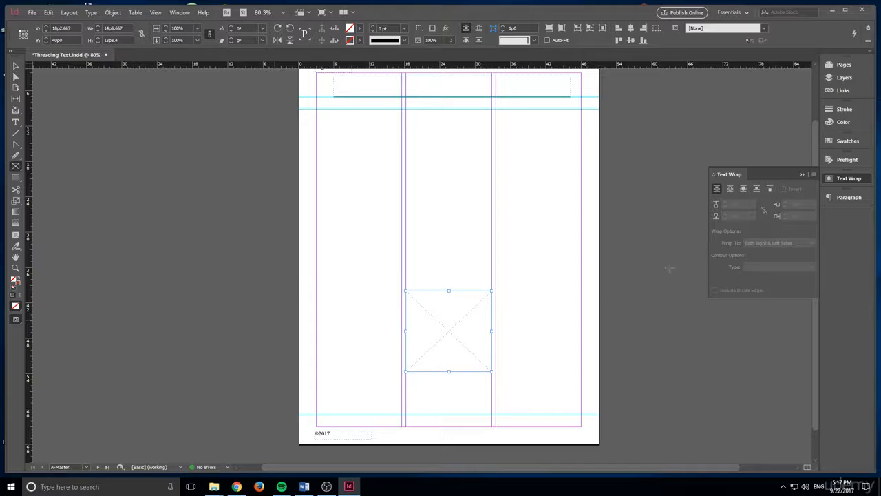
pyautogui.click(770, 189)
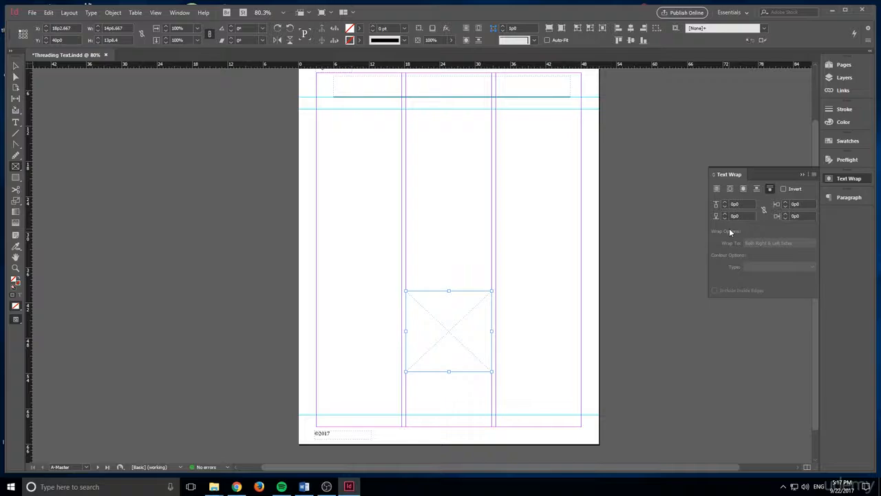
pyautogui.click(769, 190)
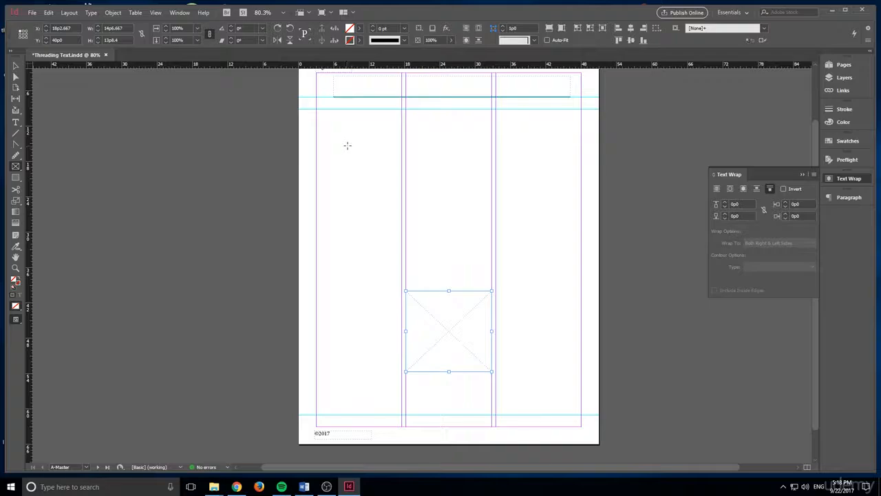
# Step: Go to page 1 and examine how the text flows around the master graphic frame on all five pages
pyautogui.scroll(2, 377, 131)
pyautogui.scroll(-3, 365, 158)
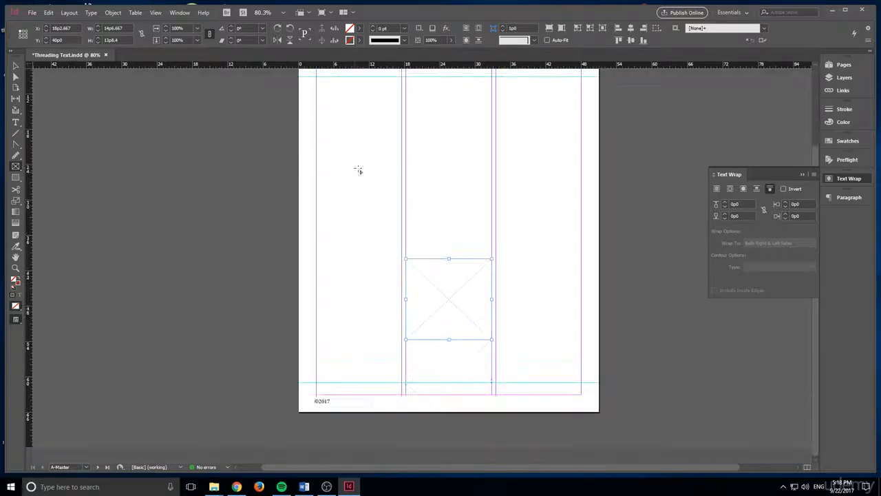
pyautogui.scroll(2, 354, 219)
pyautogui.scroll(-3, 360, 229)
pyautogui.scroll(2, 364, 244)
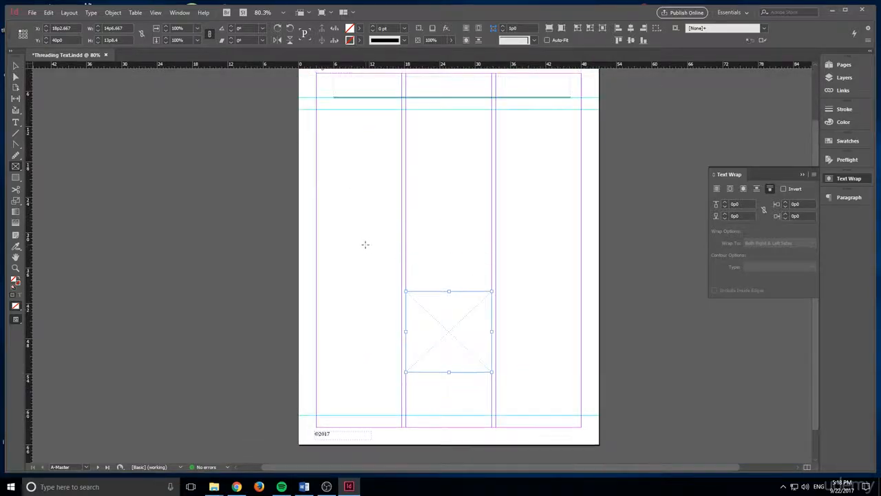
pyautogui.click(838, 68)
pyautogui.doubleClick(722, 126)
pyautogui.scroll(-3, 454, 296)
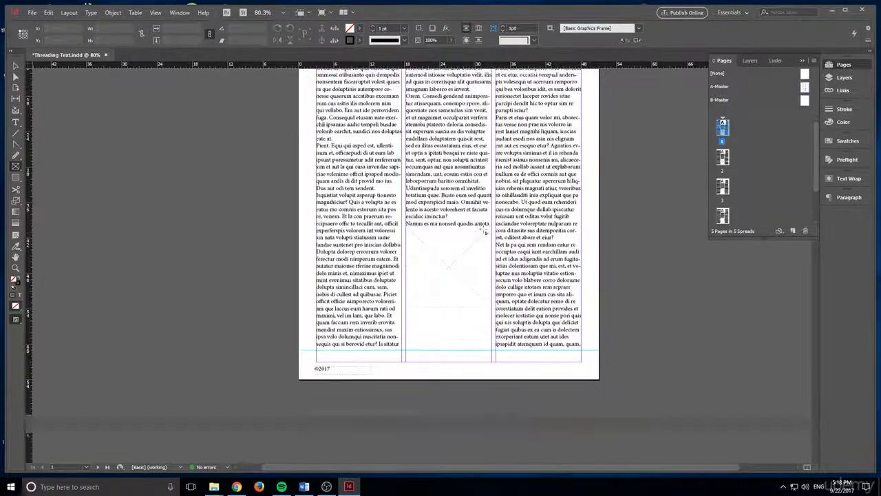
pyautogui.scroll(-10, 463, 262)
pyautogui.scroll(-15, 463, 259)
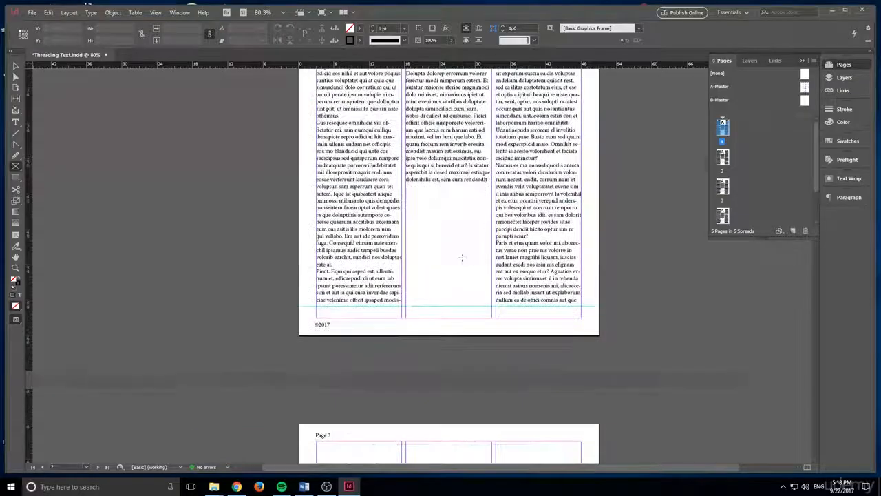
pyautogui.scroll(-10, 428, 252)
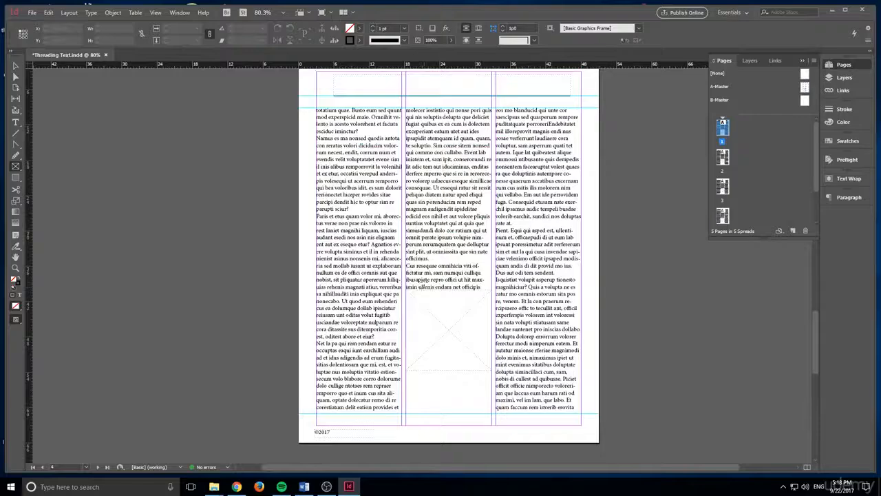
pyautogui.scroll(-2, 425, 281)
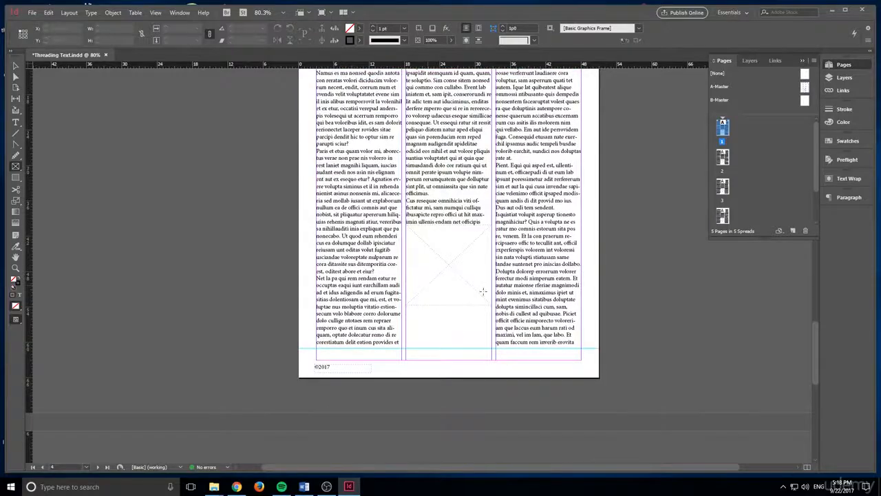
pyautogui.scroll(-12, 484, 292)
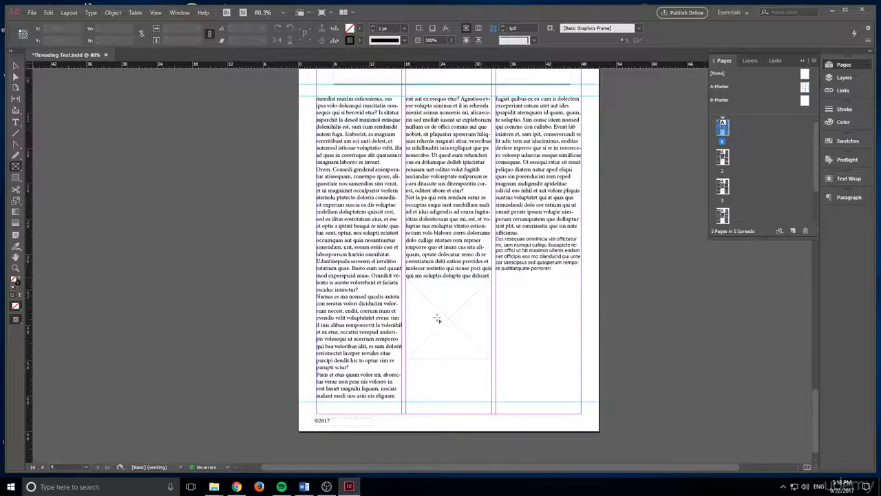
pyautogui.scroll(7, 438, 289)
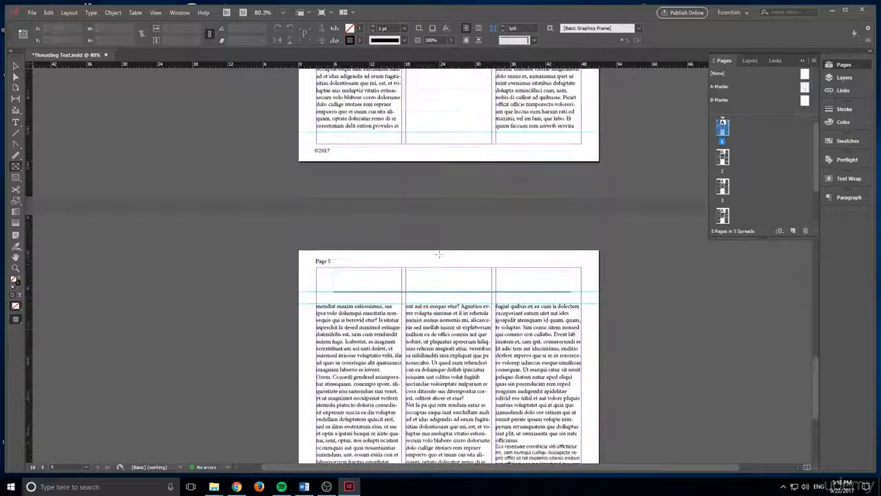
pyautogui.scroll(18, 440, 255)
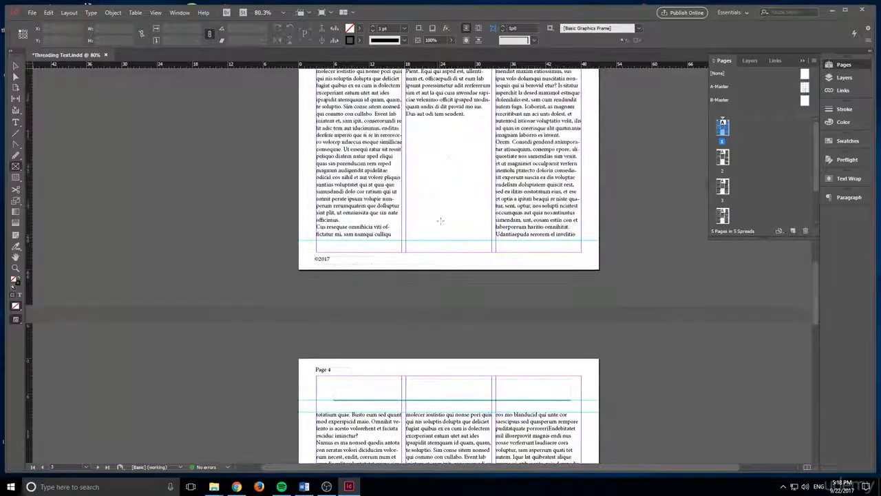
pyautogui.scroll(18, 440, 220)
pyautogui.scroll(5, 446, 247)
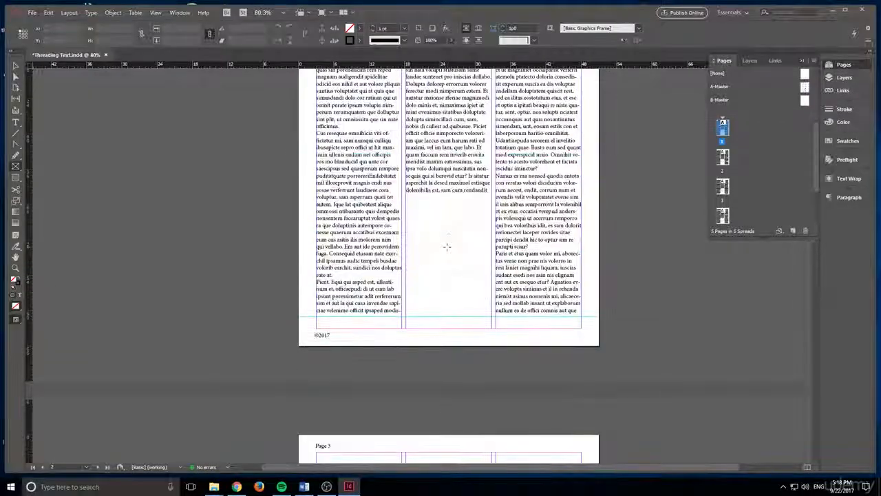
# Step: Try to select the graphic frame in the middle column of page 3 with the Selection tool
pyautogui.click(14, 66)
pyautogui.scroll(4, 322, 148)
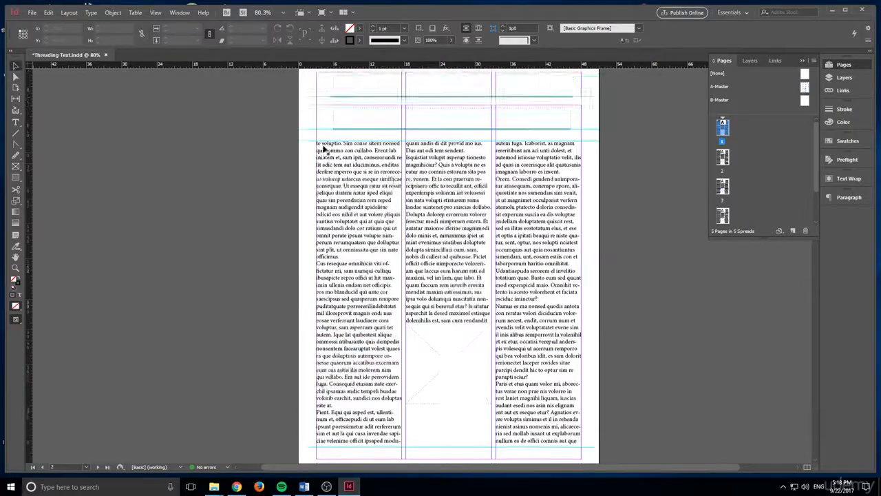
pyautogui.scroll(-4, 340, 148)
pyautogui.scroll(4, 340, 148)
pyautogui.scroll(-4, 338, 148)
pyautogui.scroll(2, 338, 149)
pyautogui.scroll(-2, 338, 149)
pyautogui.scroll(4, 338, 149)
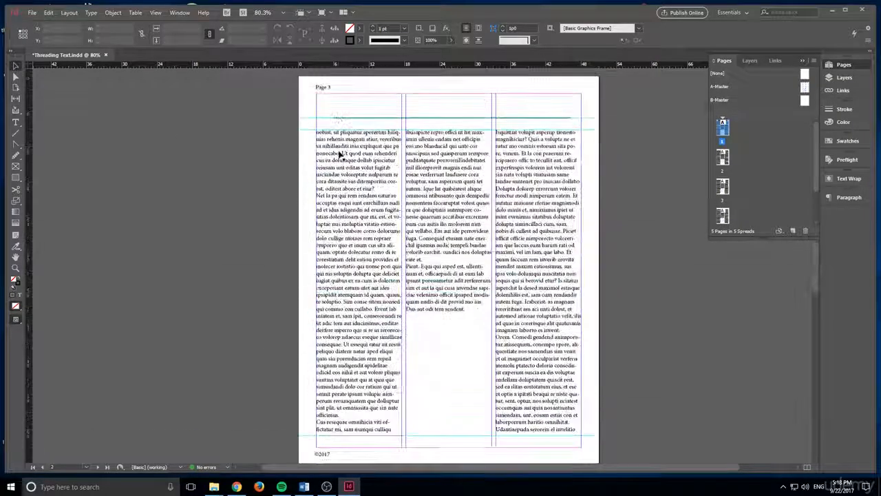
pyautogui.scroll(-6, 341, 155)
pyautogui.scroll(4, 340, 200)
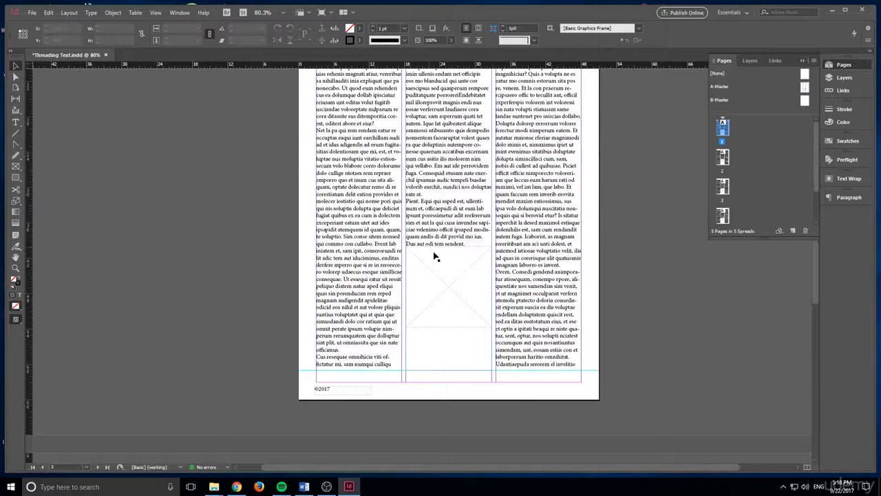
pyautogui.click(474, 289)
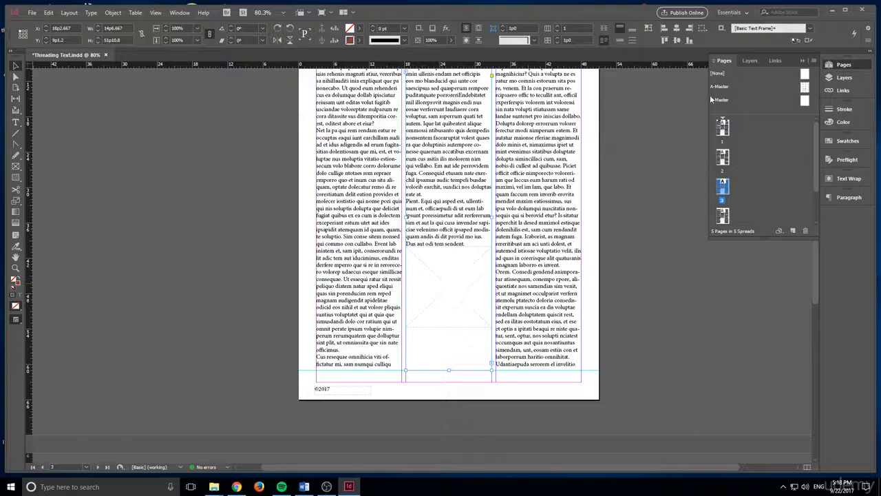
# Step: Lock the middle column's text frame on page 3 within Layer 1
pyautogui.click(750, 60)
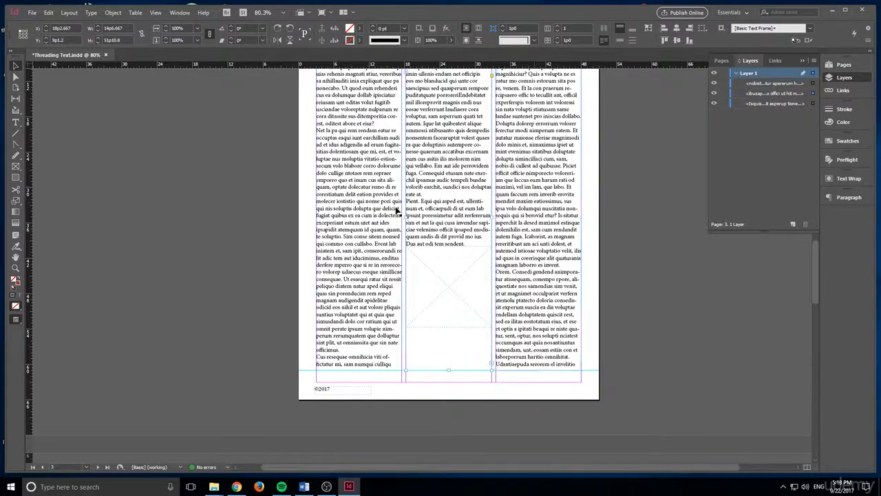
pyautogui.click(518, 201)
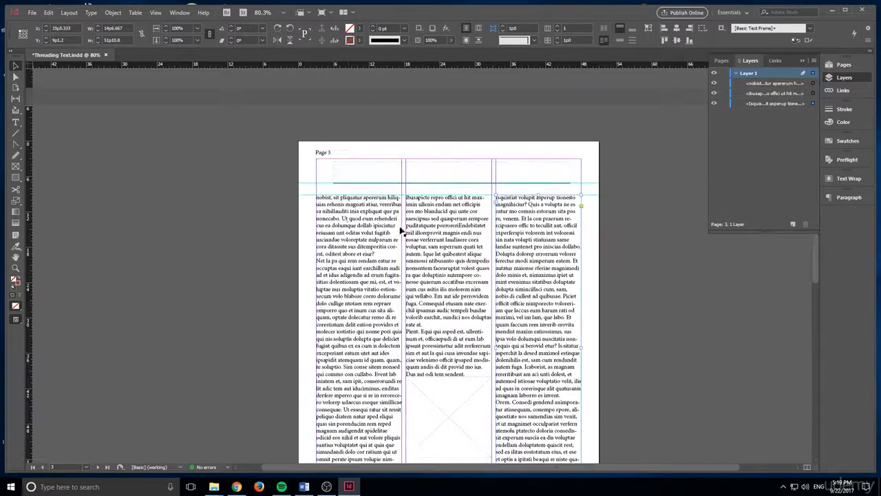
pyautogui.scroll(4, 399, 230)
pyautogui.scroll(-2, 321, 251)
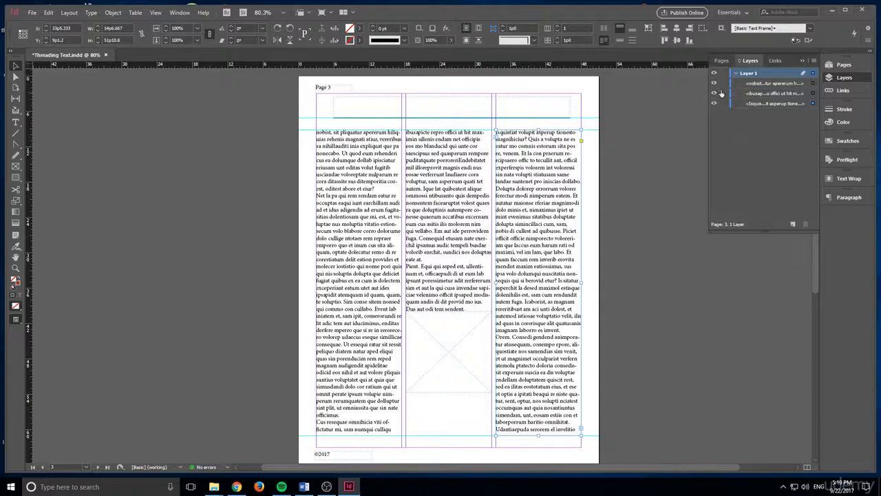
pyautogui.moveTo(724, 84)
pyautogui.mouseDown()
pyautogui.moveTo(724, 104)
pyautogui.moveTo(713, 93)
pyautogui.moveTo(714, 105)
pyautogui.moveTo(724, 82)
pyautogui.mouseUp()
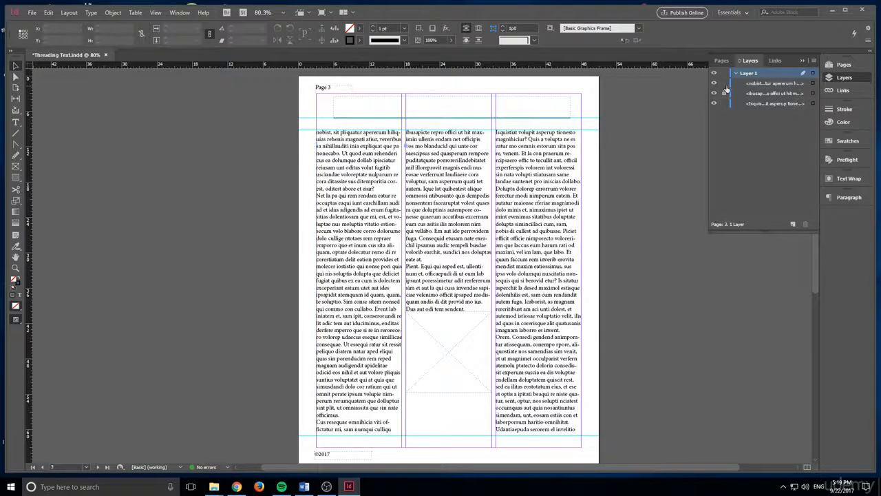
# Step: Override the master graphic frame on page 3 and move it into the third column, about 30p11 down the page
pyautogui.click(451, 359)
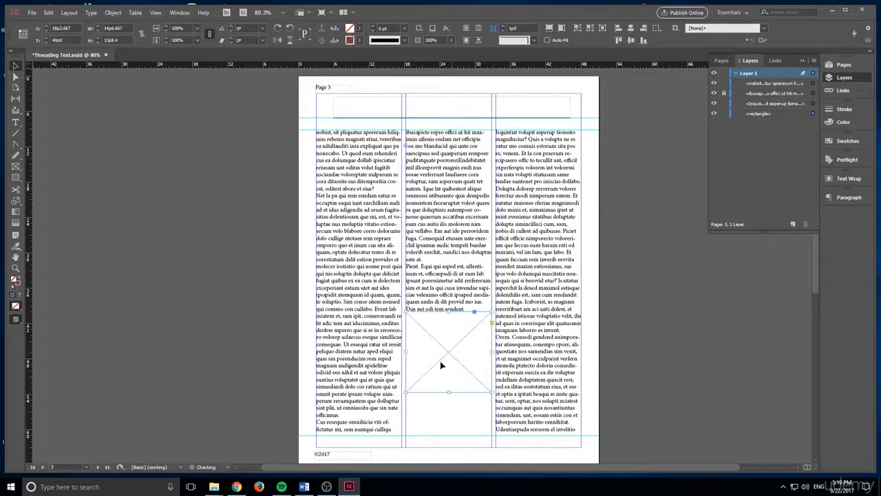
pyautogui.moveTo(451, 344); pyautogui.dragTo(550, 316)
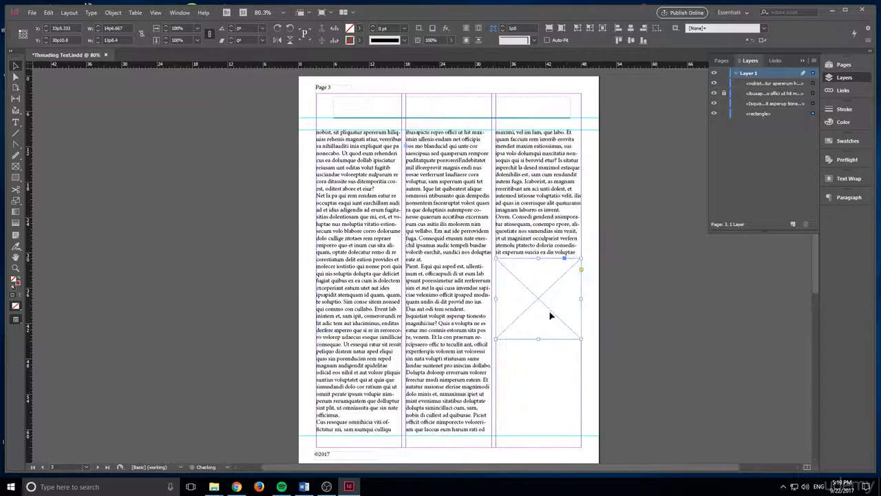
# Step: Set the text wrap of the graphic frame on page 3 to Jump Object and deselect the frame
pyautogui.click(848, 178)
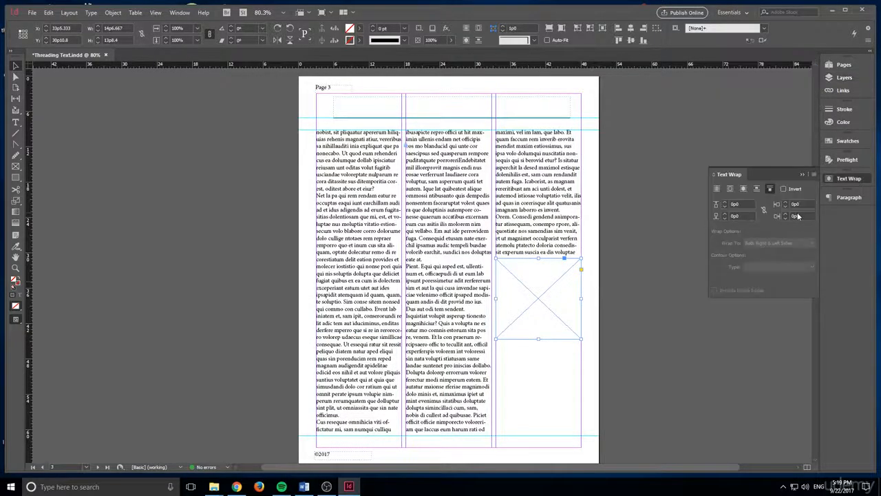
pyautogui.click(756, 188)
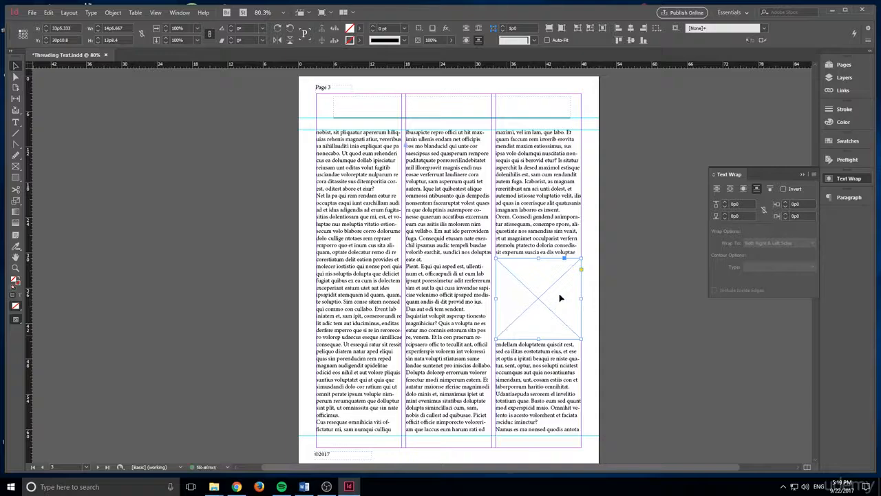
pyautogui.click(650, 314)
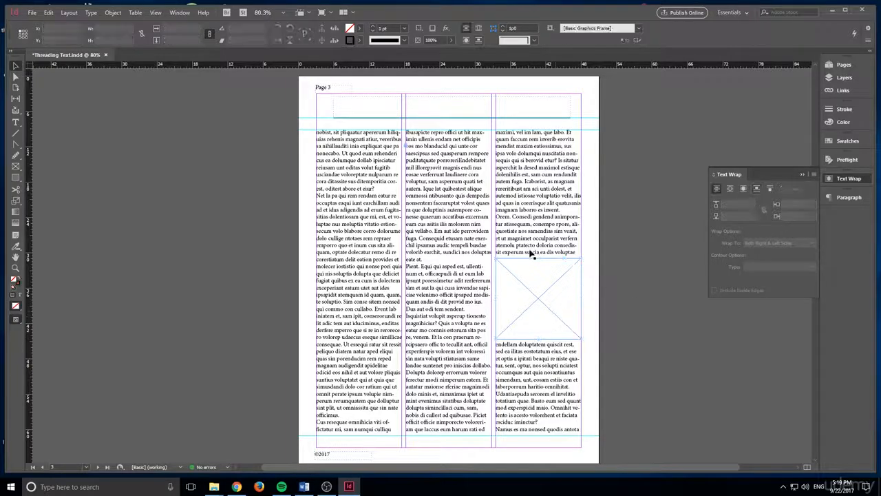
# Step: Lock the middle column's text frame on page 4 and override the master graphic frame there
pyautogui.scroll(1, 543, 299)
pyautogui.scroll(-3, 482, 317)
pyautogui.scroll(1, 449, 311)
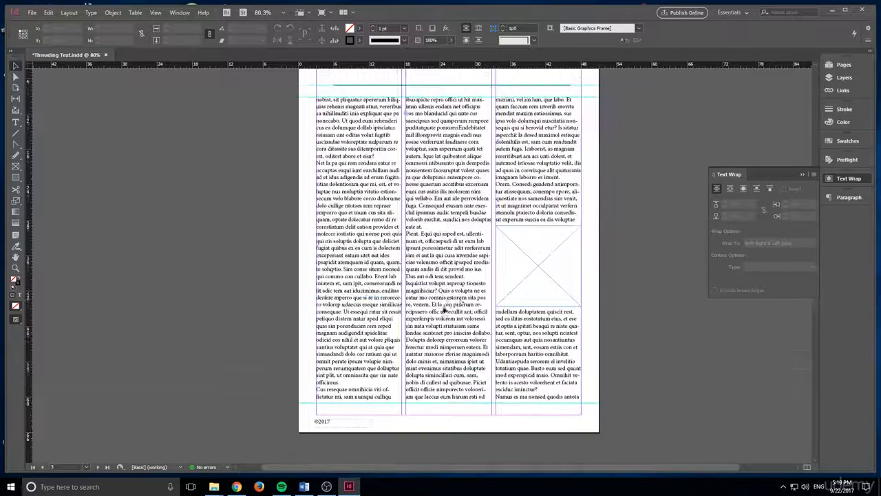
pyautogui.scroll(-6, 447, 344)
pyautogui.scroll(12, 446, 382)
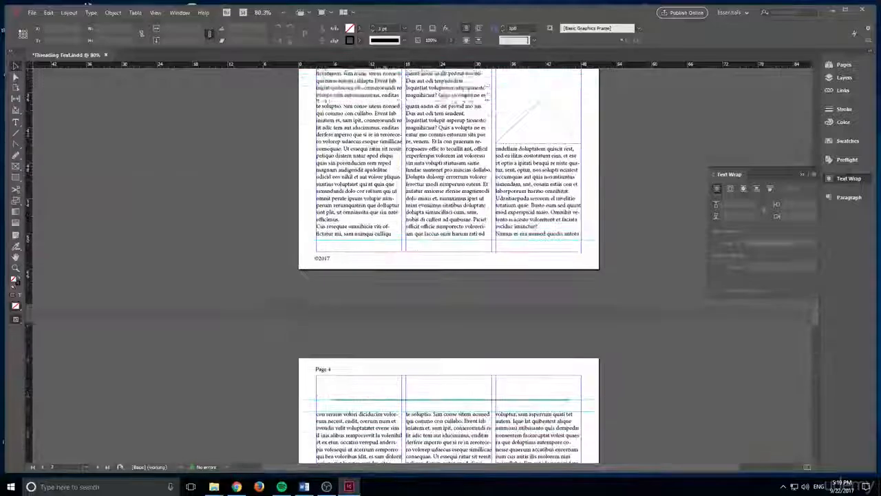
pyautogui.scroll(-13, 542, 216)
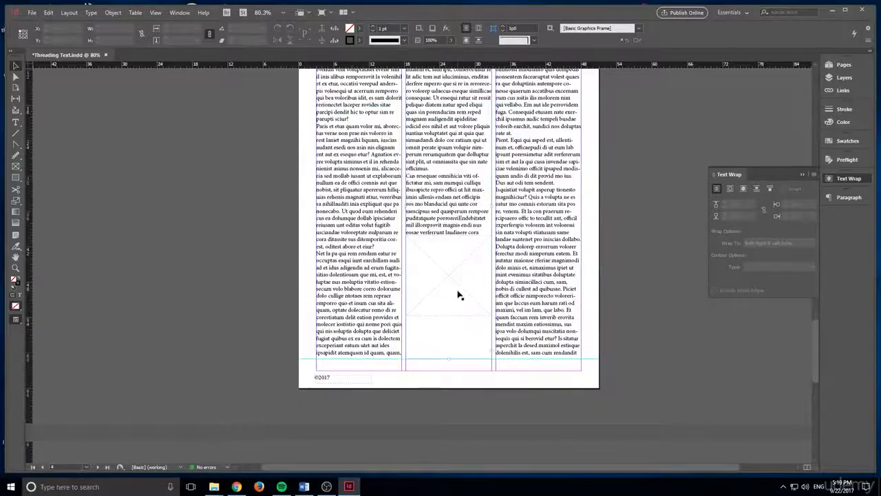
pyautogui.click(472, 295)
pyautogui.click(839, 77)
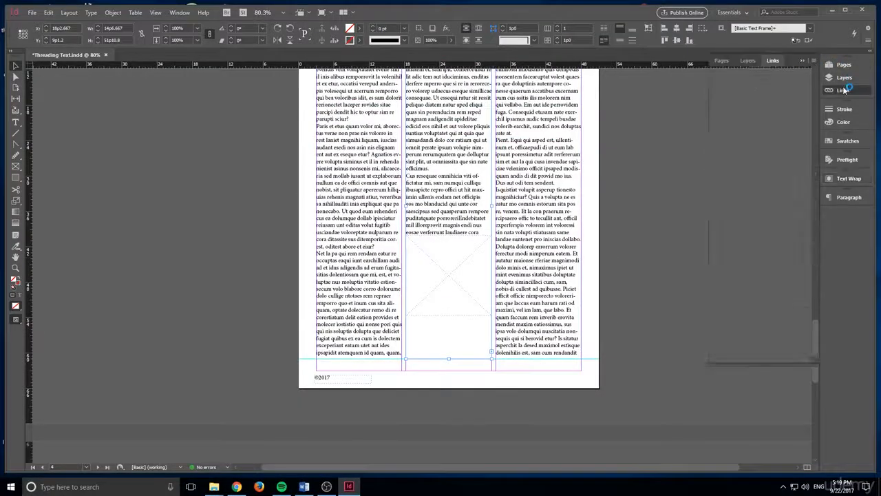
pyautogui.click(724, 93)
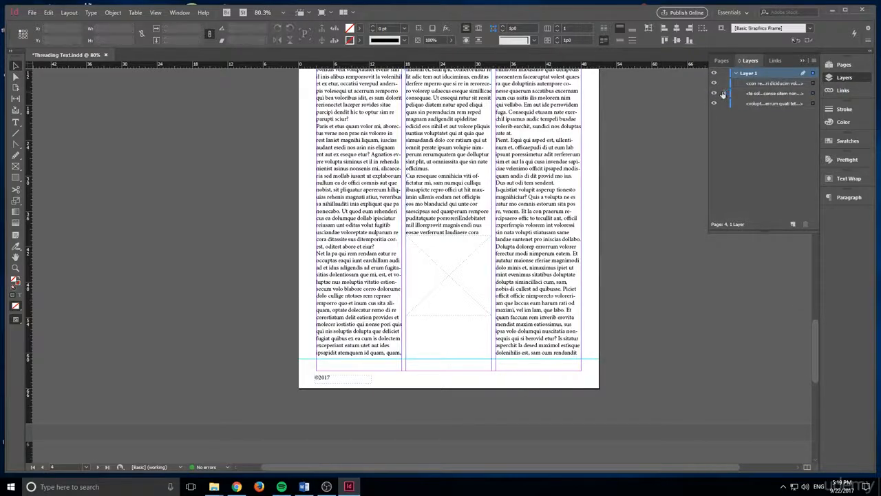
pyautogui.keyDown('ctrl'); pyautogui.keyDown('shift'); pyautogui.click(439, 267); pyautogui.keyUp('shift'); pyautogui.keyUp('ctrl')
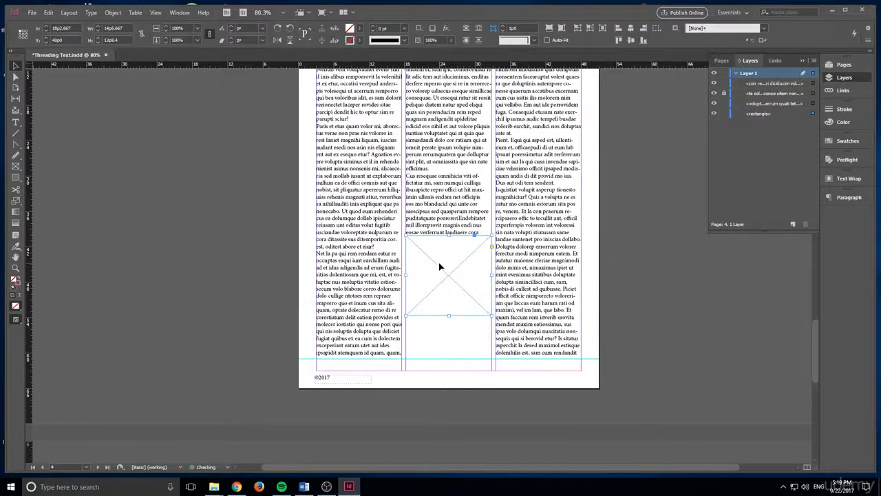
# Step: Try unlocking the middle column's text frame on page 4, and undo the unlocking and the graphic frame override
pyautogui.click(725, 93)
pyautogui.click(456, 349)
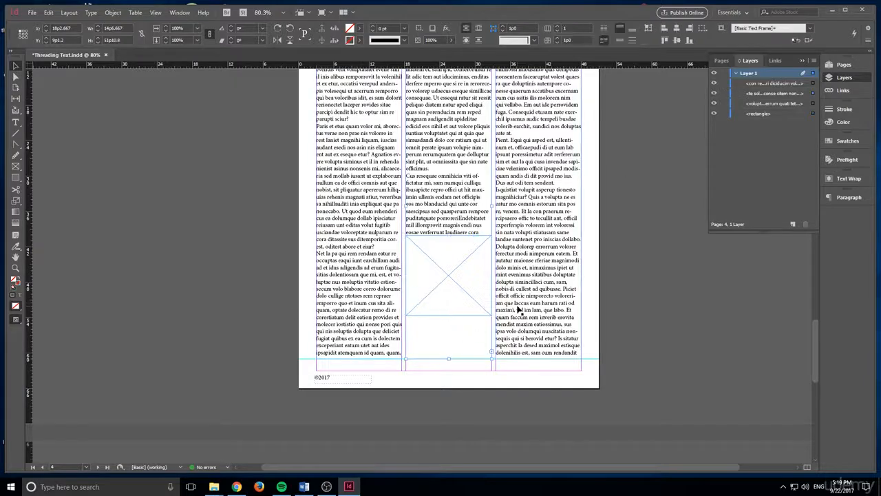
pyautogui.hotkey('ctrl', 'z')
pyautogui.hotkey('ctrl', 'z')
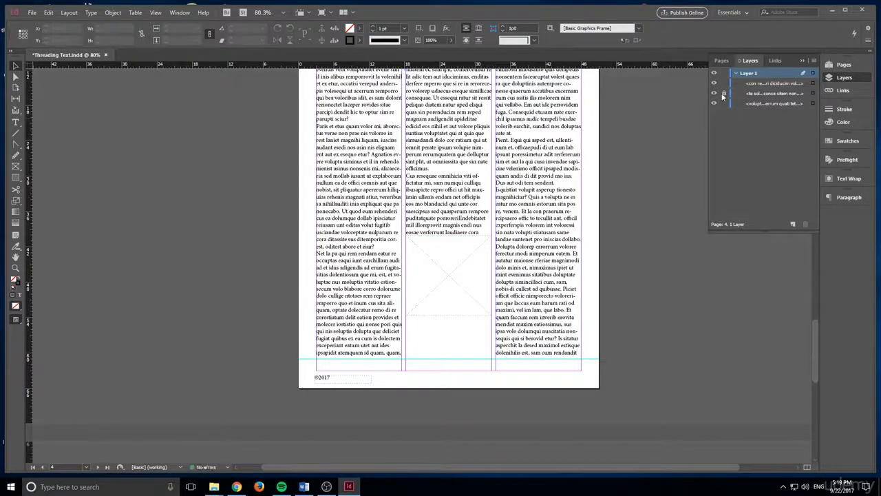
# Step: Unlock the middle column's text frame on page 4 and try to select the master graphic frame behind it
pyautogui.click(723, 93)
pyautogui.click(472, 276)
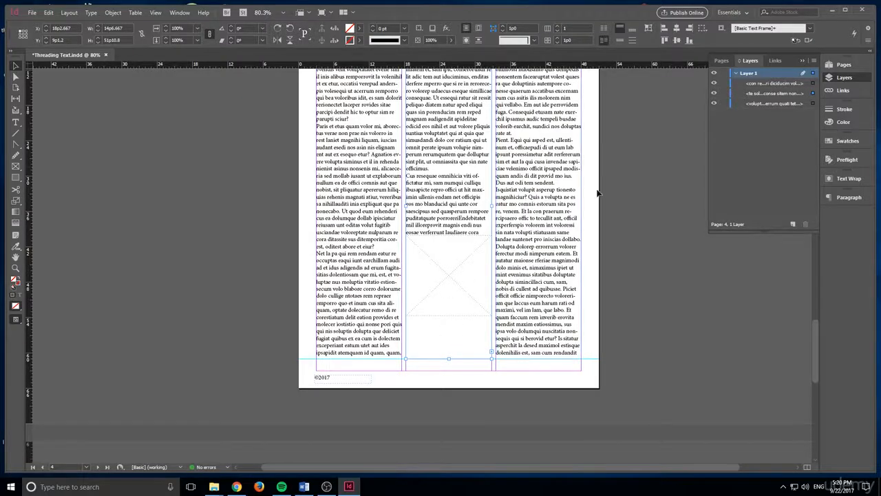
# Step: With page 4's middle text frame locked, override the master graphic frame and move it into the first column, about 26p10 down the page
pyautogui.click(724, 93)
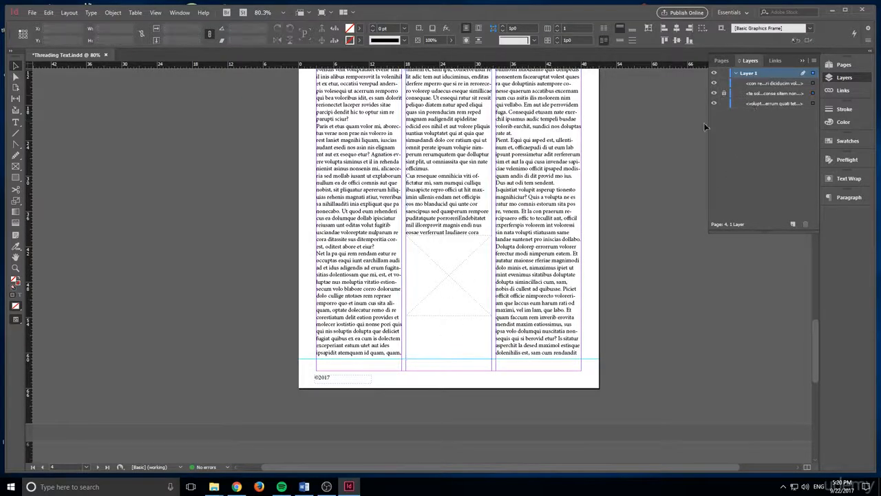
pyautogui.keyDown('ctrl'); pyautogui.keyDown('shift'); pyautogui.click(460, 261); pyautogui.keyUp('shift'); pyautogui.keyUp('ctrl')
pyautogui.moveTo(459, 262); pyautogui.dragTo(374, 186)
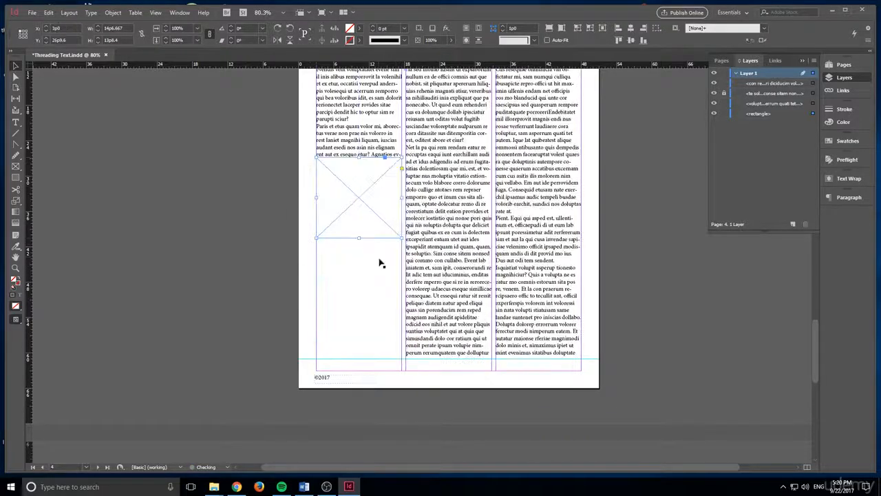
# Step: Set the text wrap of the graphic frame in page 4's first column to Jump Object and deselect the frame
pyautogui.scroll(2, 385, 268)
pyautogui.scroll(-3, 390, 273)
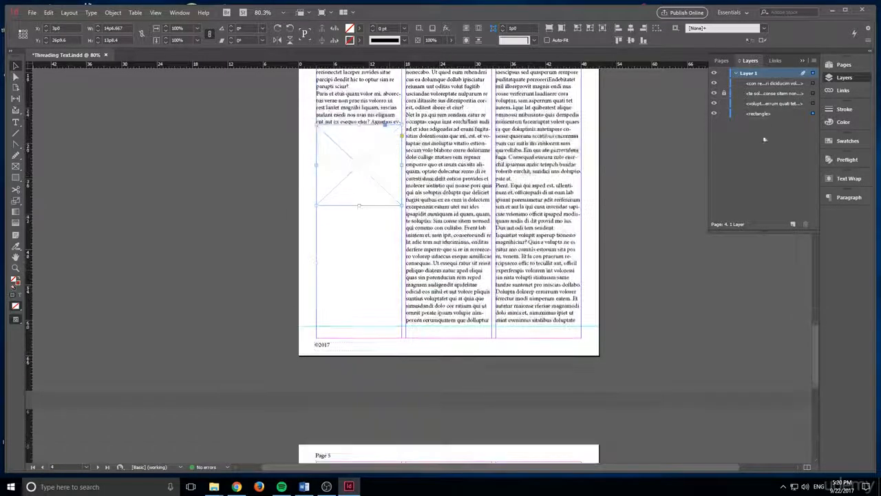
pyautogui.click(848, 179)
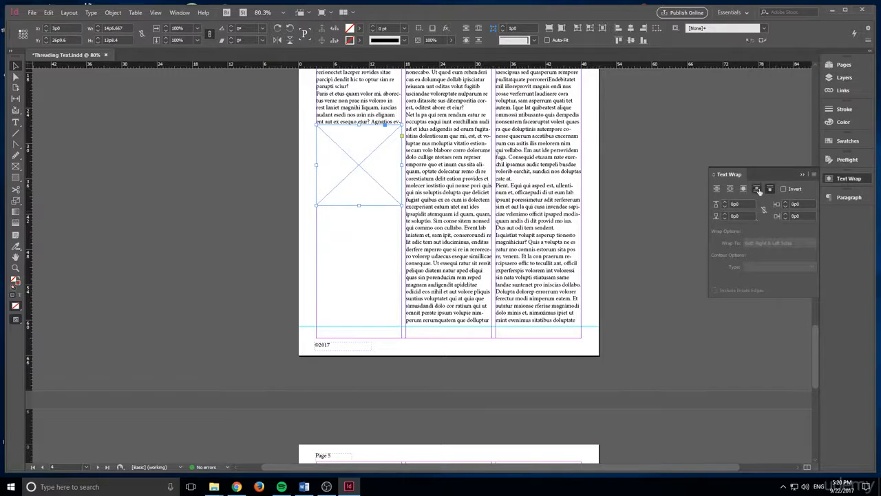
pyautogui.click(757, 188)
pyautogui.click(273, 249)
# Step: Examine the graphic frame positions and the text flow around them on all five pages
pyautogui.scroll(-5, 619, 310)
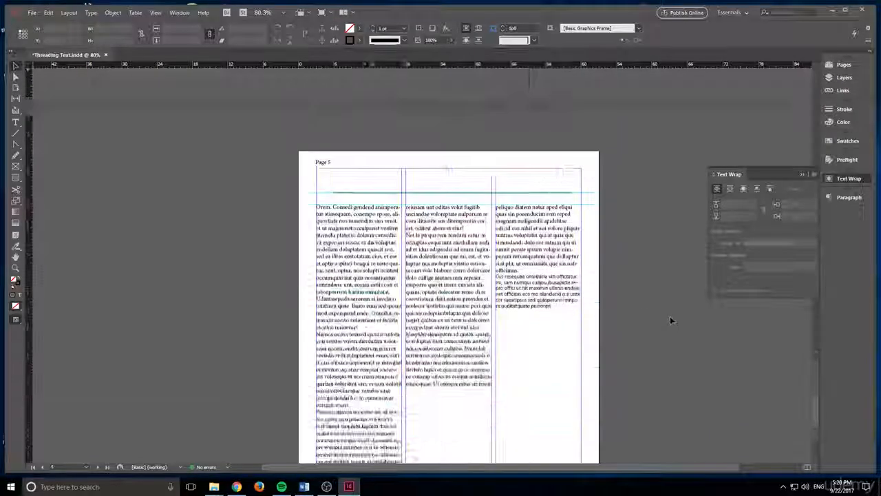
pyautogui.scroll(-3, 670, 317)
pyautogui.scroll(10, 460, 337)
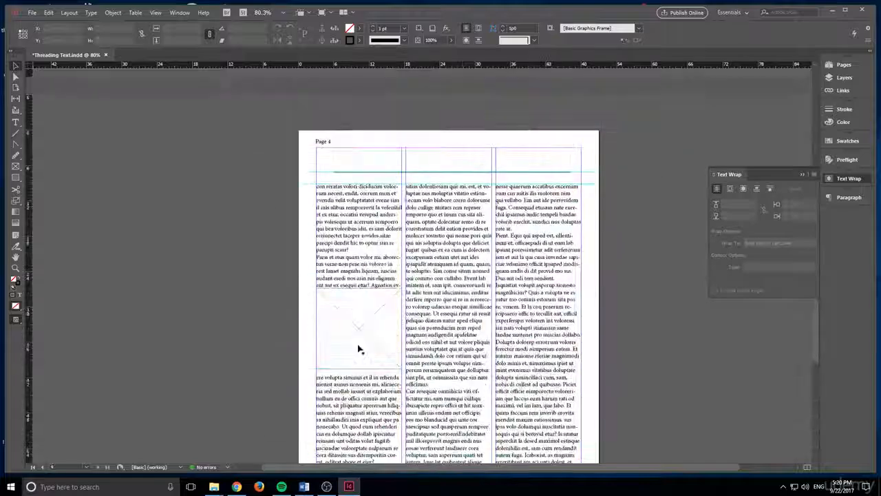
pyautogui.scroll(15, 578, 282)
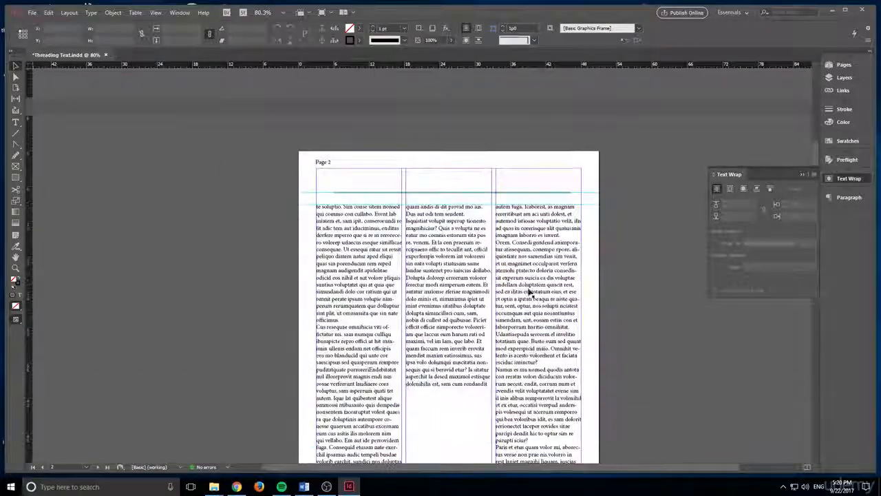
pyautogui.scroll(-3, 527, 294)
pyautogui.scroll(6, 525, 311)
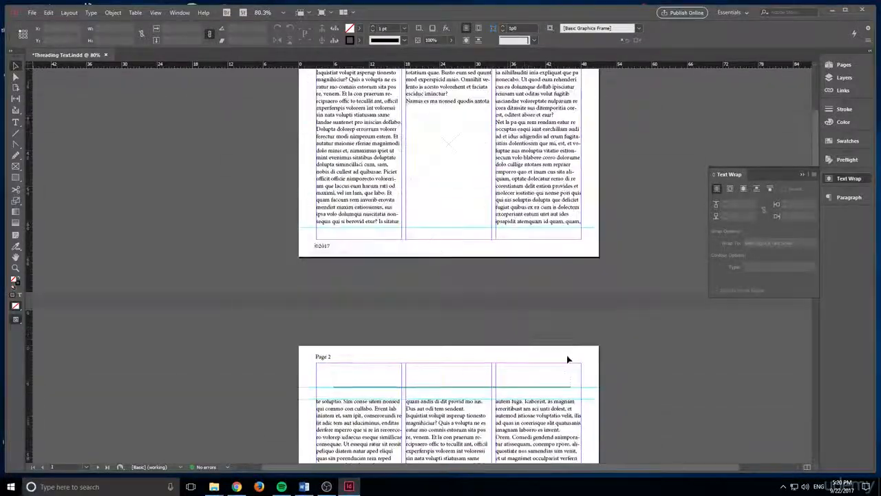
pyautogui.scroll(5, 568, 359)
pyautogui.scroll(-1, 591, 301)
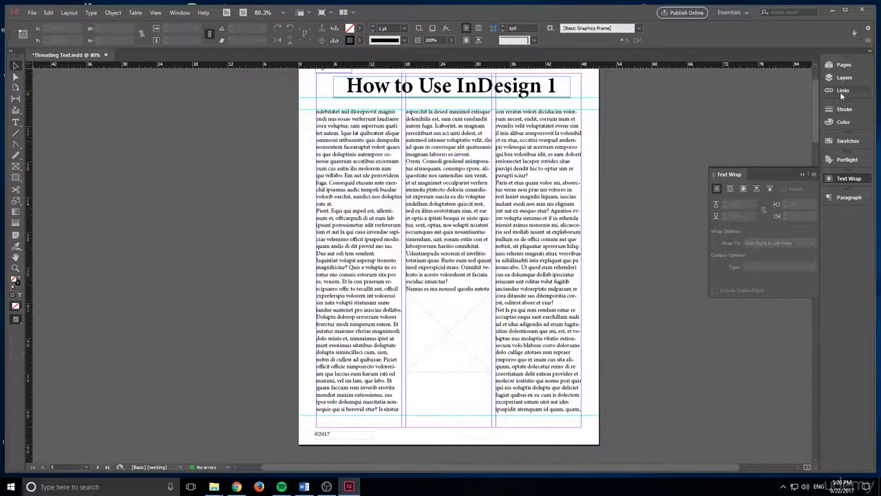
pyautogui.scroll(-1, 678, 190)
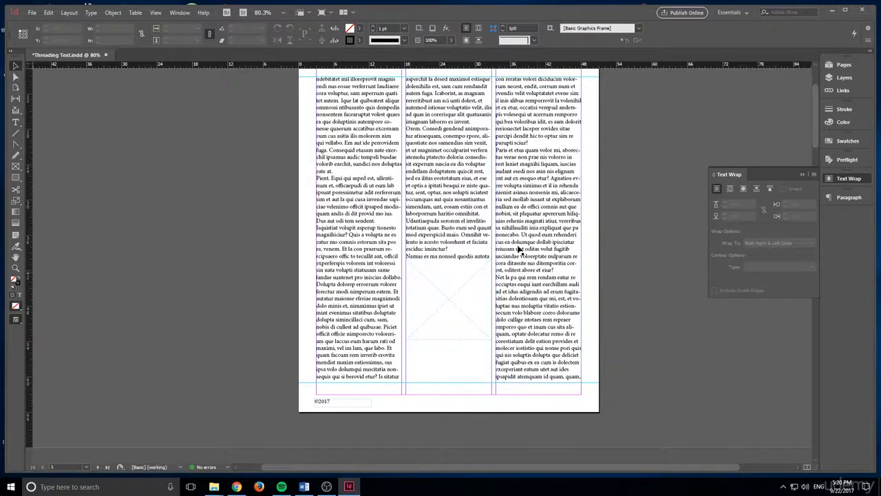
pyautogui.scroll(1, 509, 261)
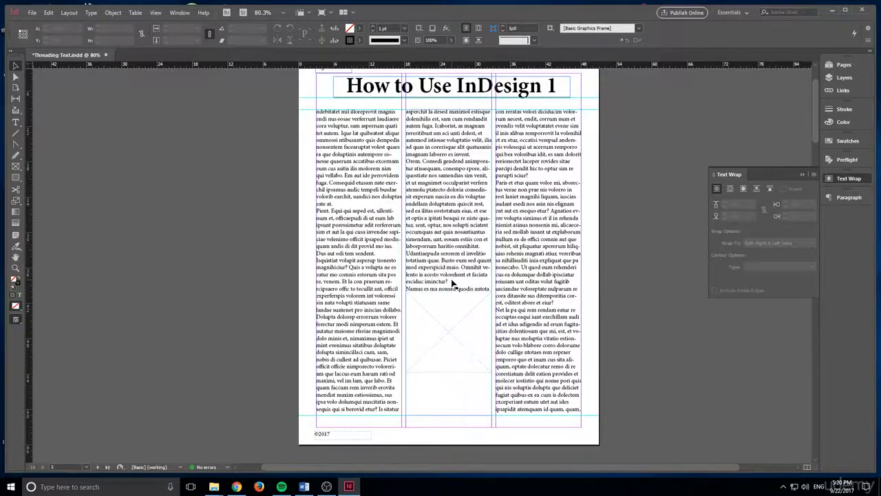
pyautogui.scroll(-14, 475, 358)
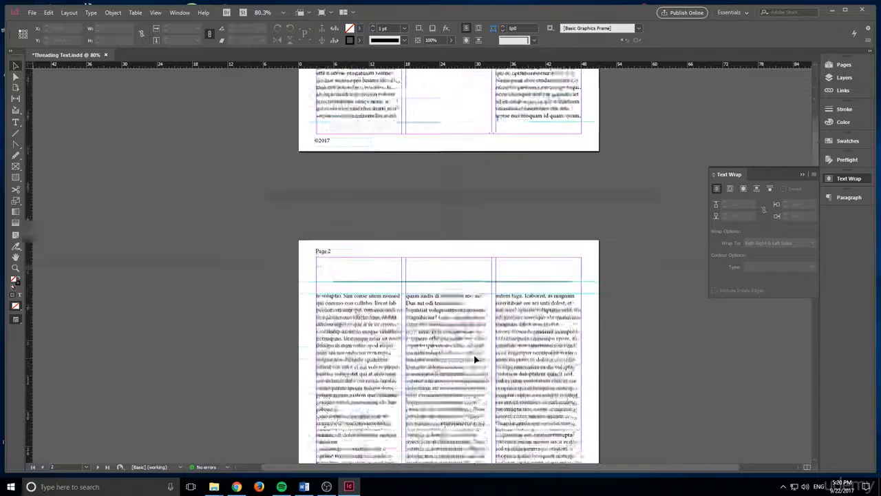
pyautogui.scroll(-2, 476, 359)
pyautogui.scroll(-20, 475, 359)
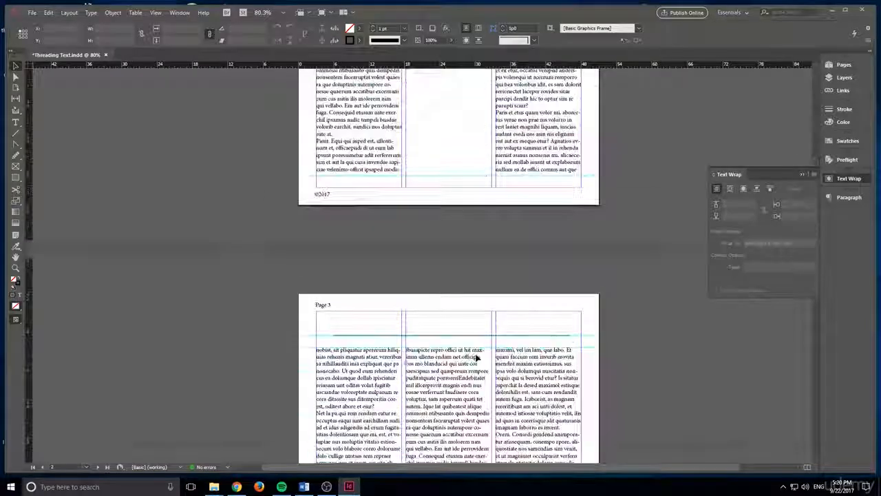
pyautogui.scroll(3, 478, 359)
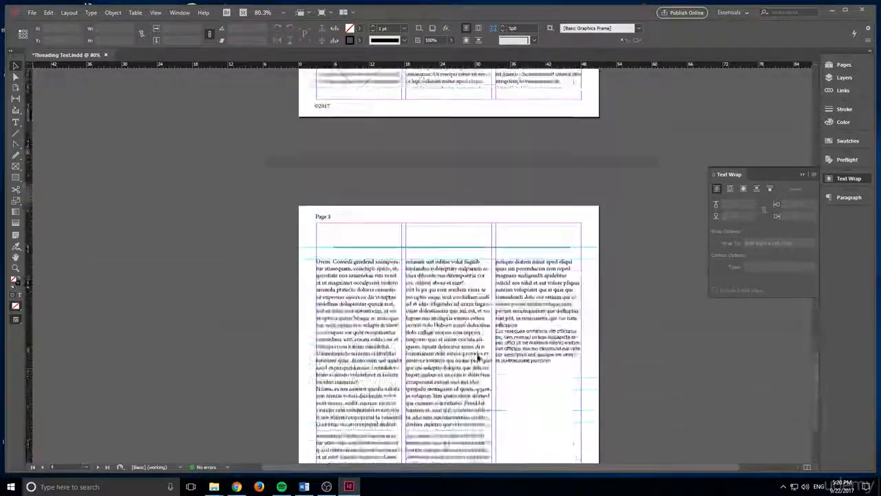
pyautogui.scroll(-6, 478, 359)
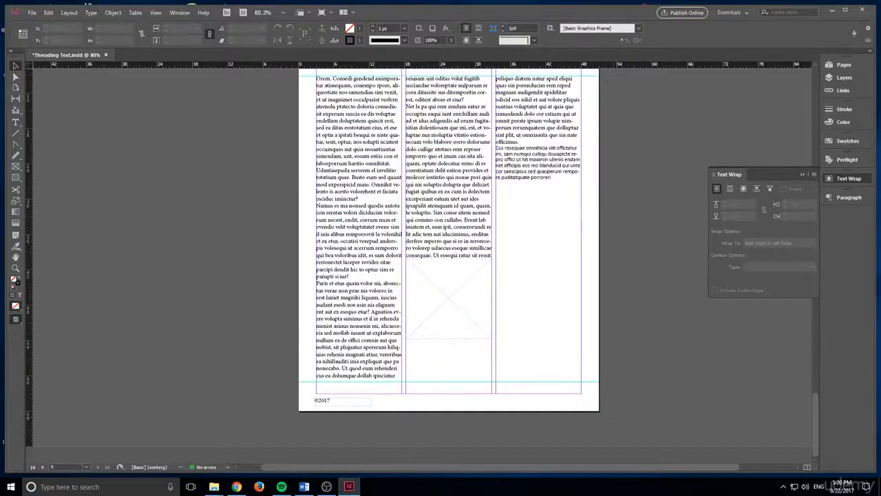